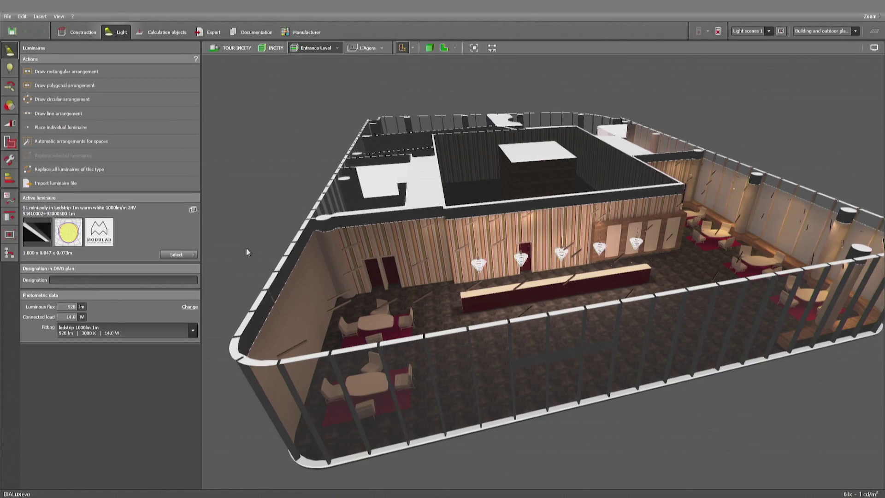
Browse the active luminaire's Catalogues list and launch LUMsearch from Additional catalogues
click(177, 256)
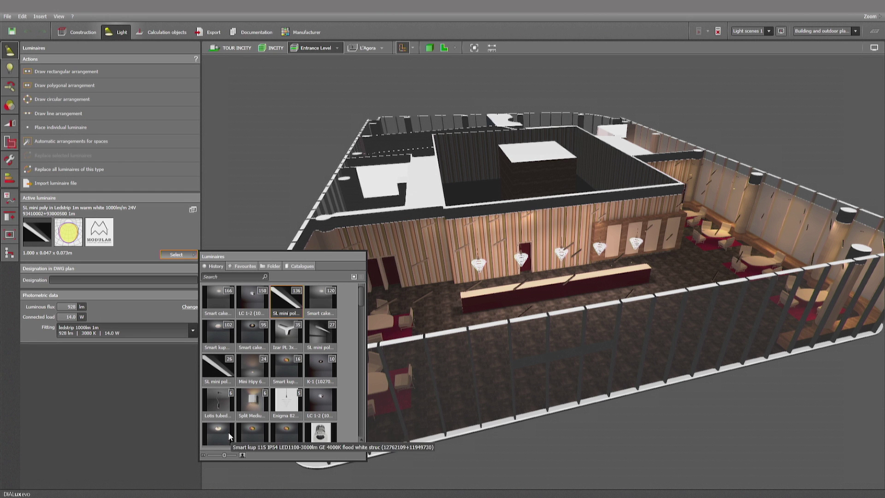
click(302, 266)
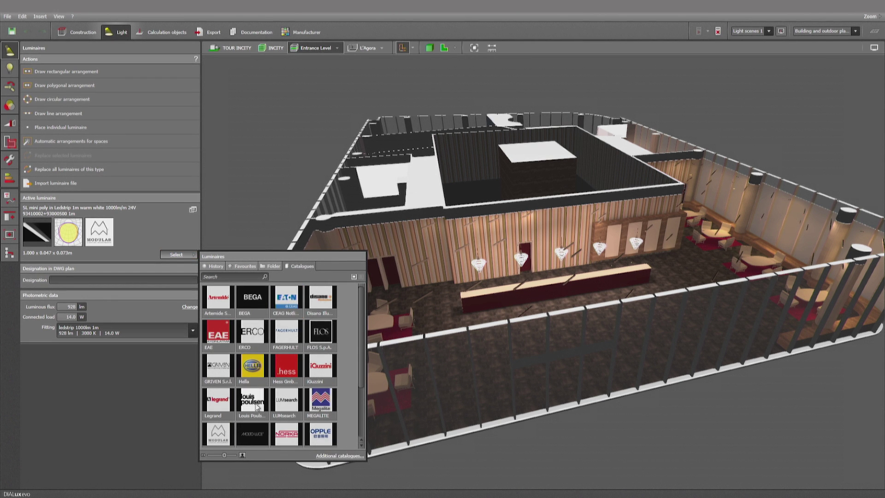
click(347, 457)
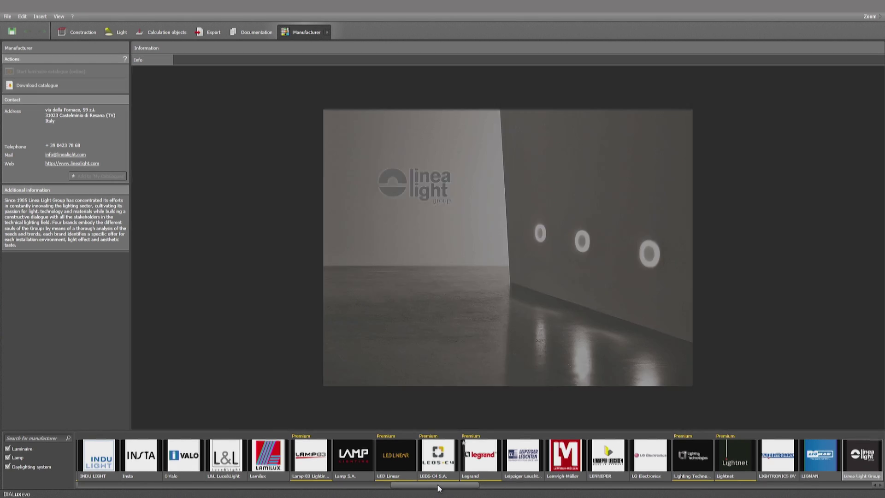
scroll(454, 490, up, 5)
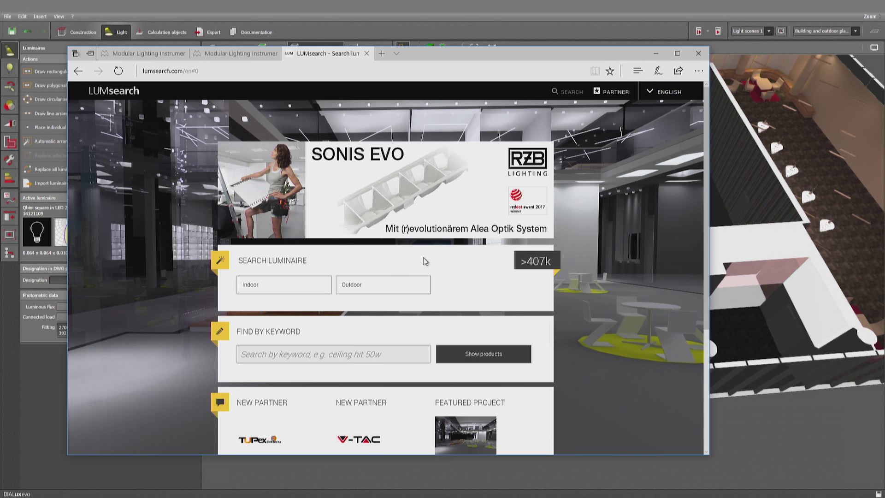
Filter LUMsearch to indoor, ceiling recessed, narrow spot luminaires, yielding 11,999 results
click(266, 285)
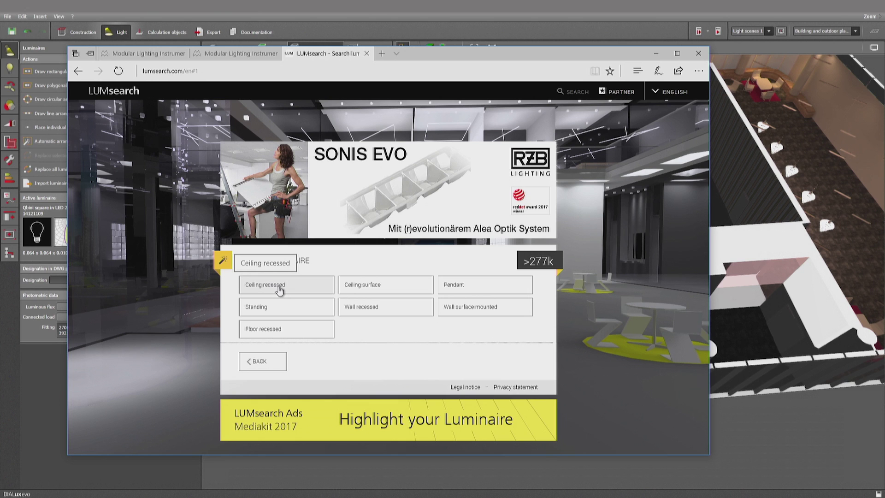
click(280, 288)
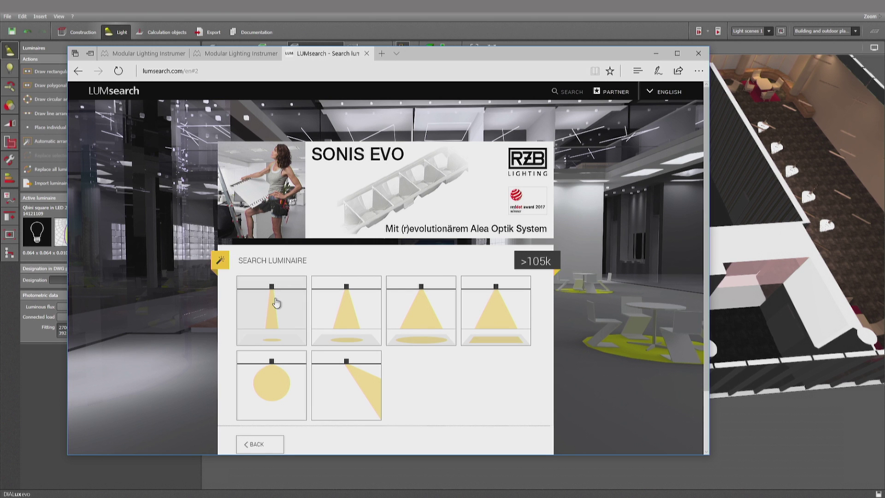
click(276, 305)
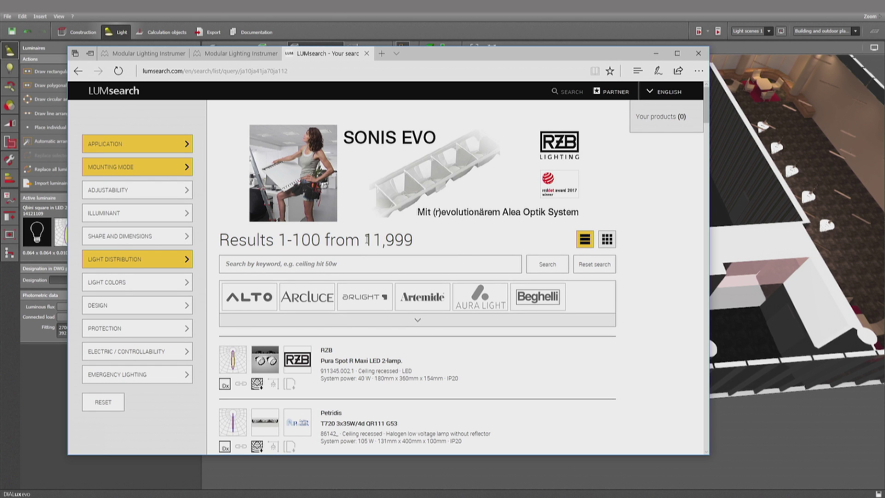
Add an LED illuminant filter with a 1000–1500 lm lamp flux range (1,419 results)
click(137, 218)
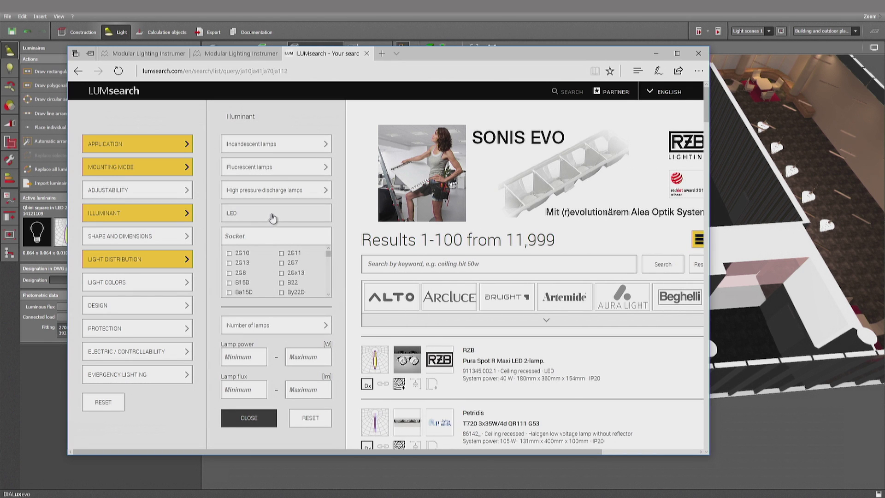
click(273, 216)
click(250, 357)
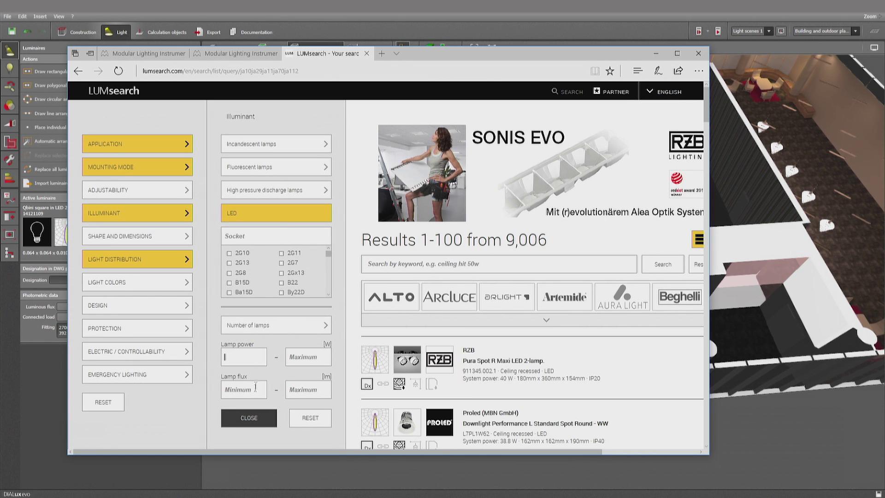
click(256, 387)
text(1000)
click(322, 391)
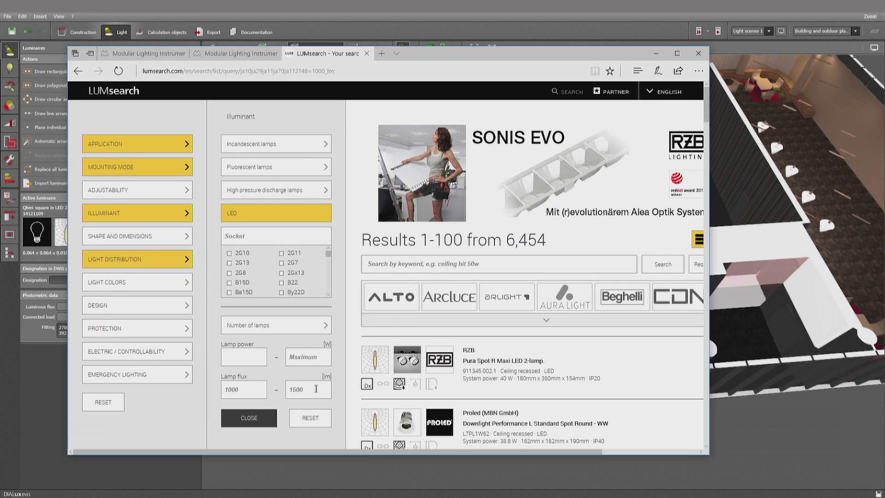
click(244, 418)
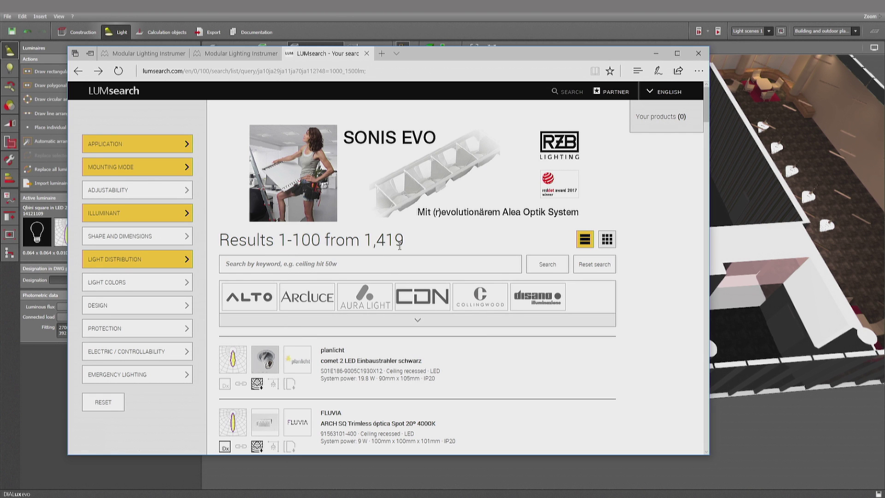
Filter results to the Linea Light, Modular, Philips, Simon, RZB and WILA brands
click(420, 320)
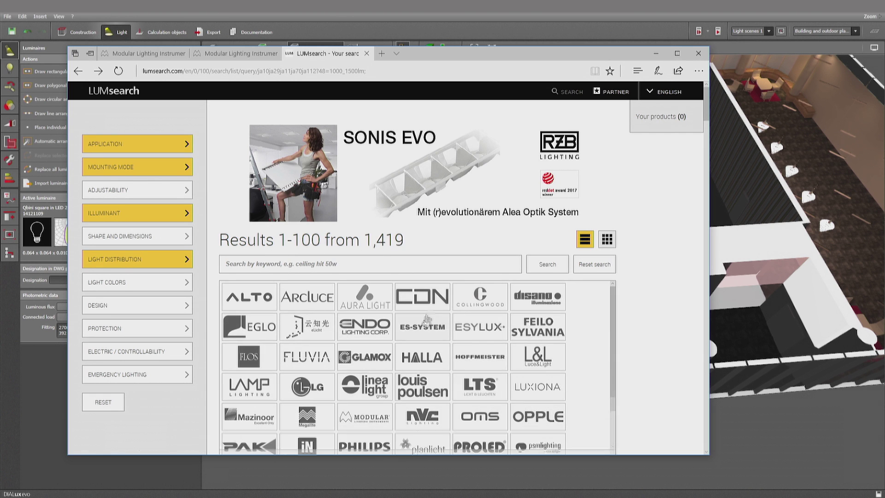
scroll(364, 309, down, 4)
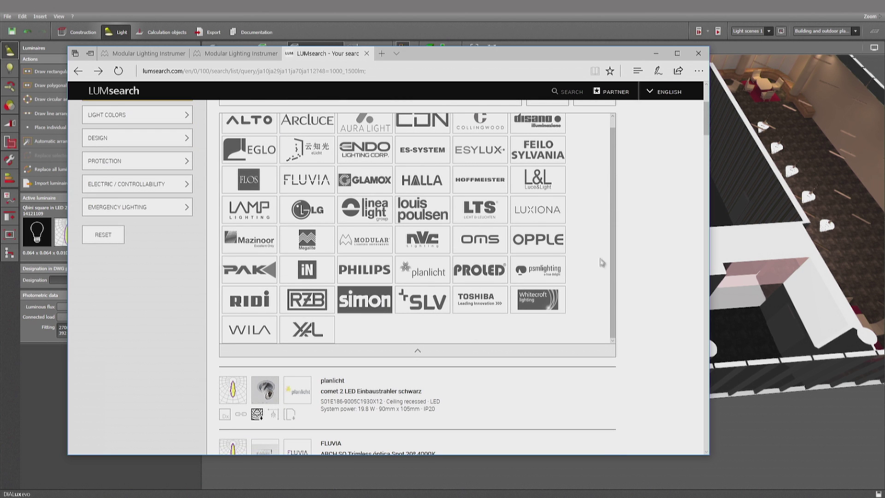
click(371, 216)
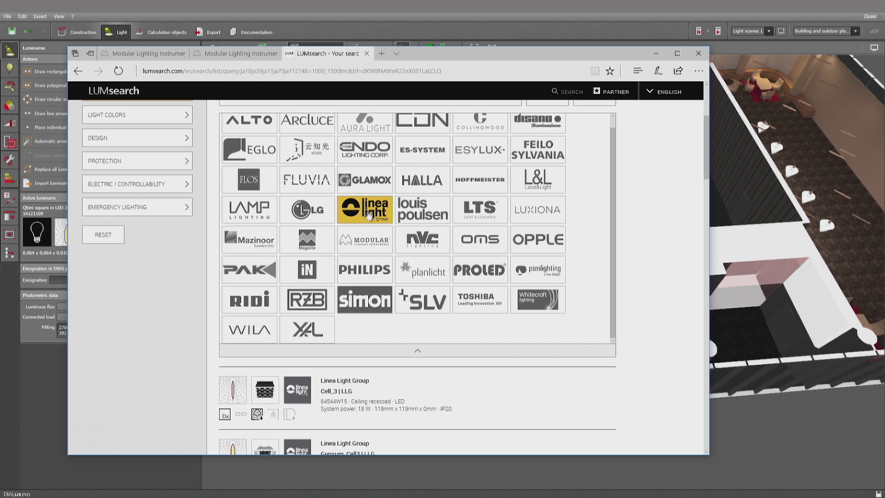
click(361, 239)
click(365, 270)
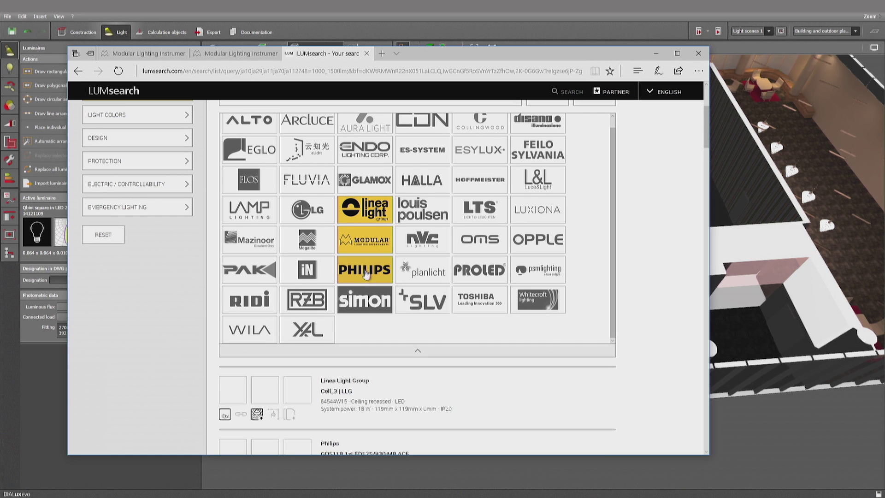
click(368, 302)
click(307, 300)
click(249, 330)
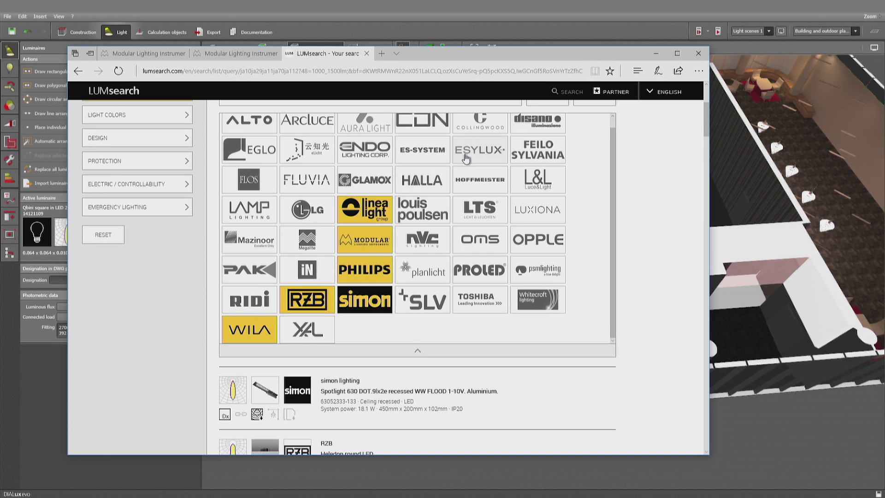
click(418, 351)
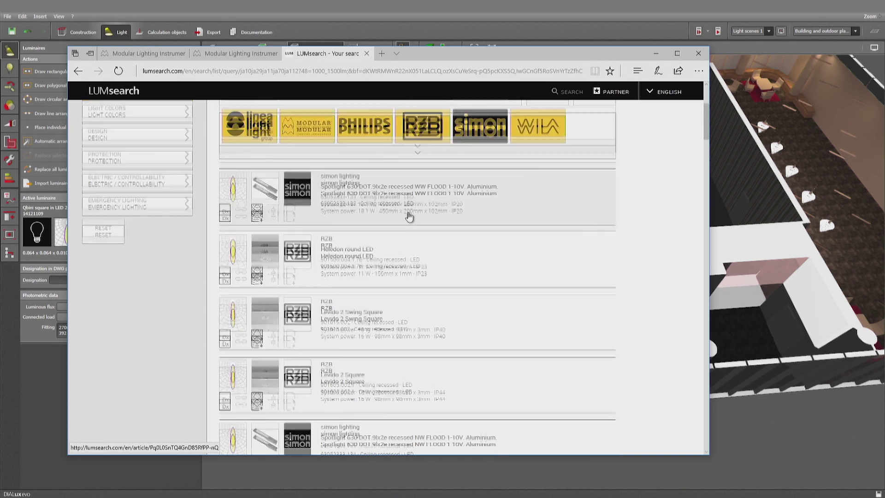
Open the Cell_3 | LLG data sheet and send that luminaire to DIALux
scroll(412, 213, down, 3)
scroll(408, 215, down, 2)
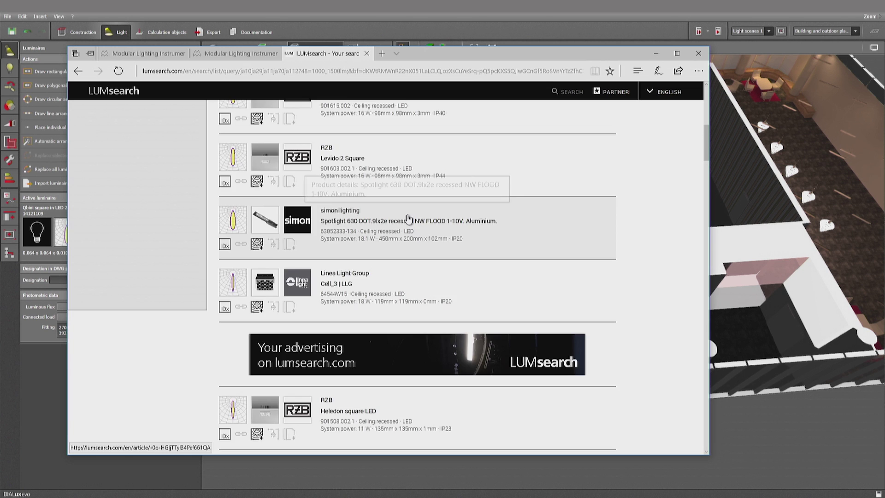
scroll(407, 217, down, 1)
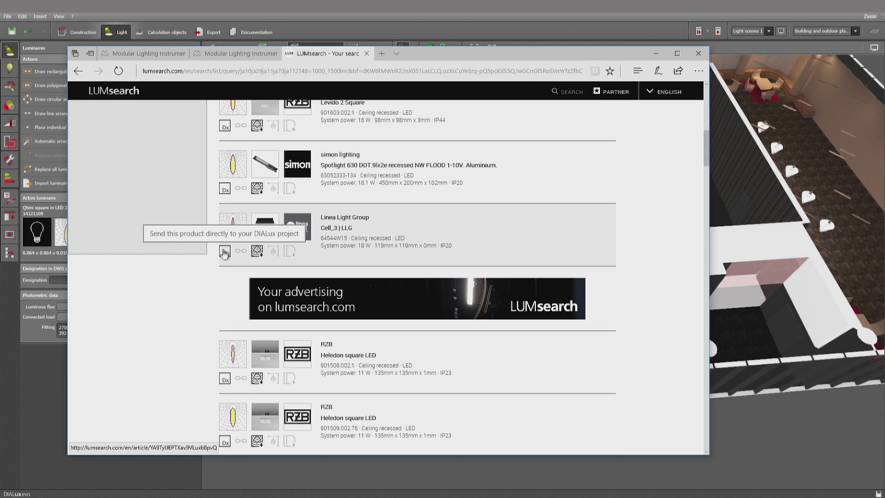
click(329, 218)
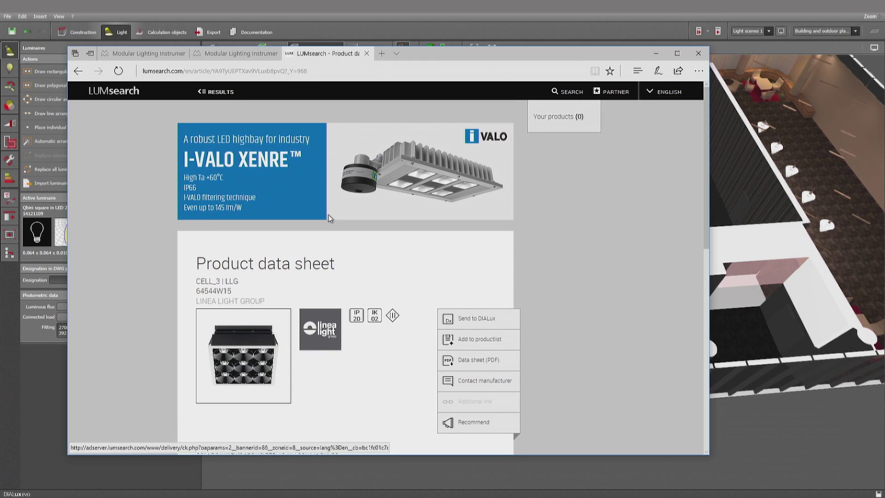
click(489, 323)
Auto-arrange Cell_3 luminaires in the picked room and orbit the model to check them
click(43, 365)
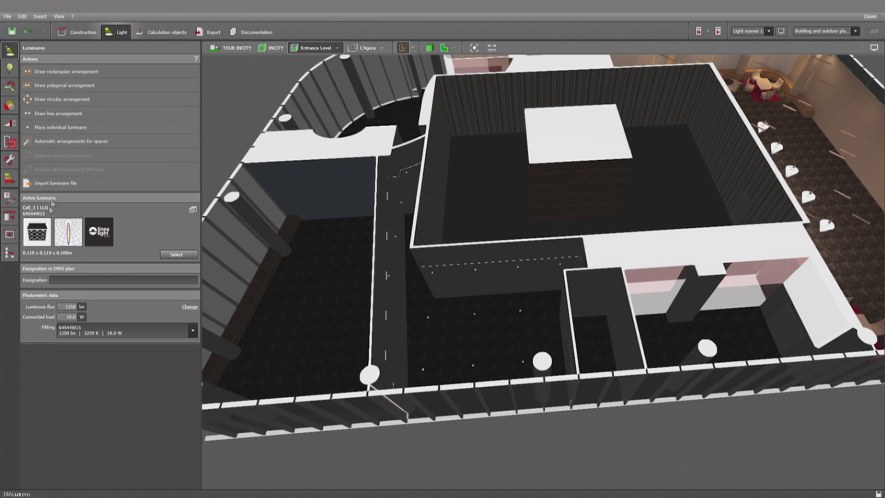
click(69, 141)
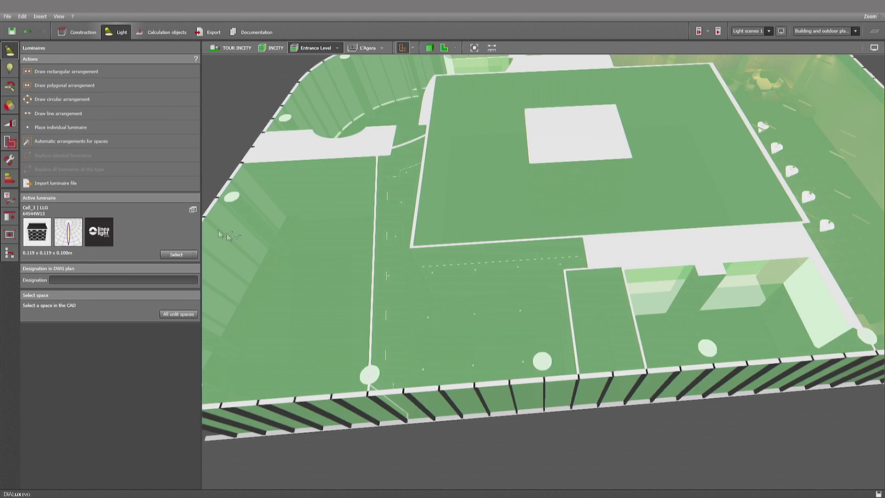
click(311, 275)
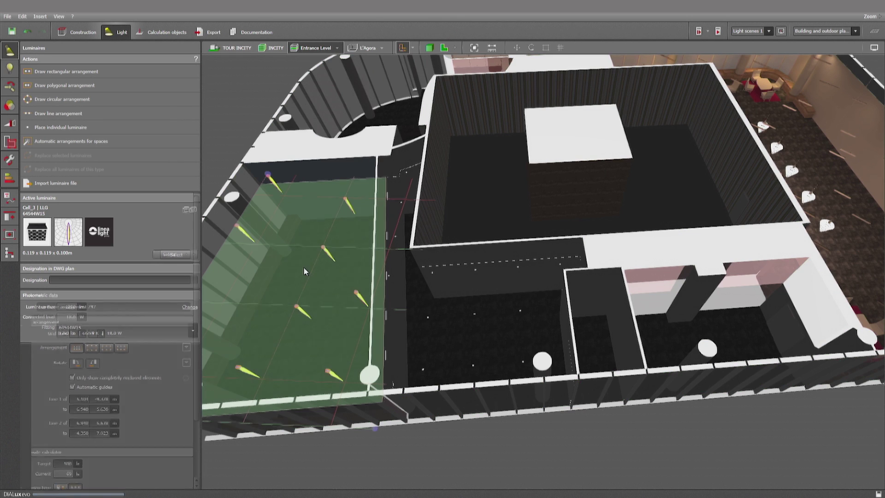
middle_drag(292, 271, 437, 272)
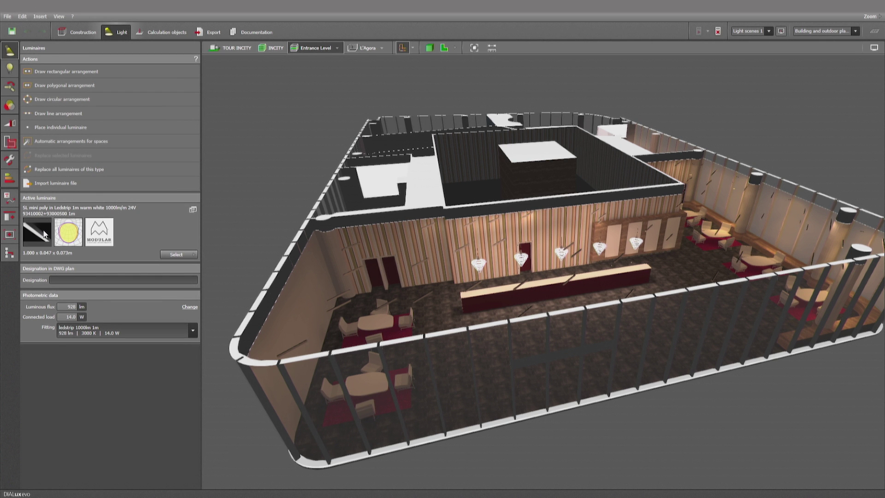
Place one ledstrip near the tables and review its 1 x ledstrip 1000lm 1m fitting and spectrum options
click(425, 295)
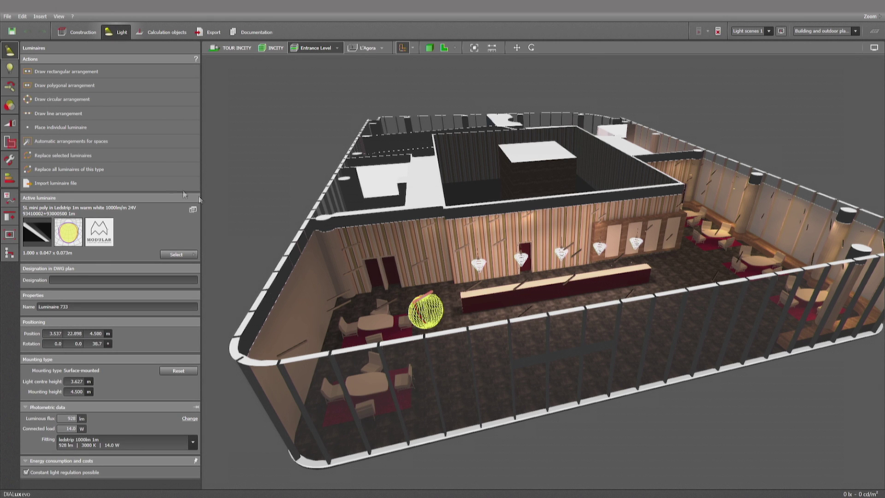
click(10, 70)
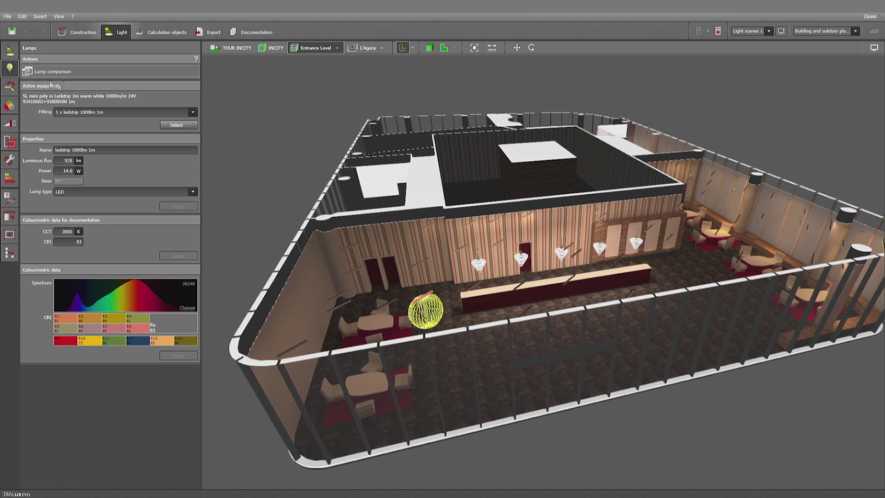
click(193, 112)
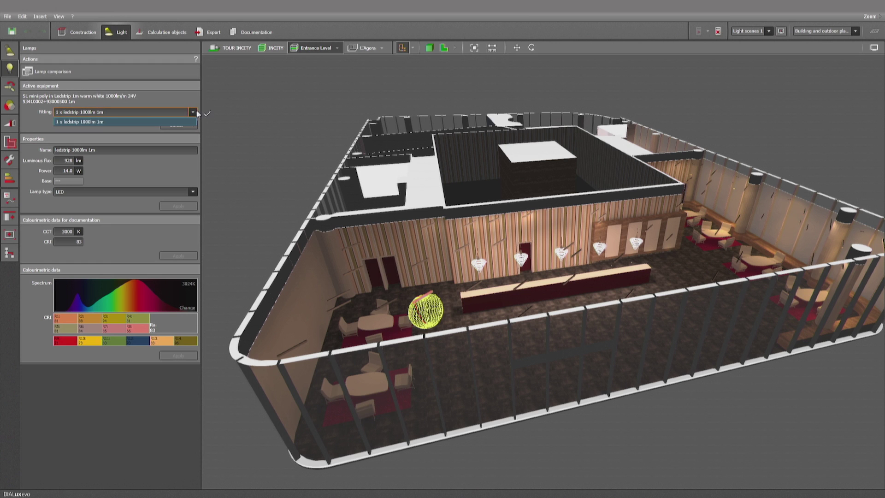
click(121, 121)
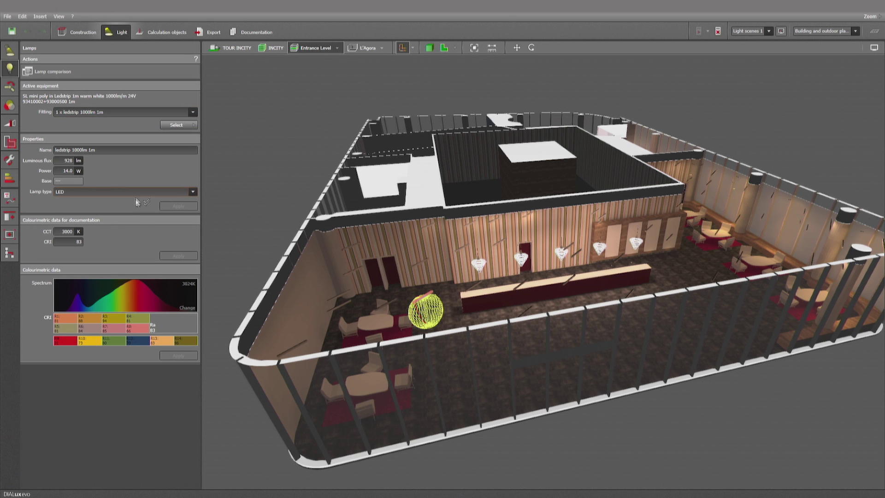
click(188, 309)
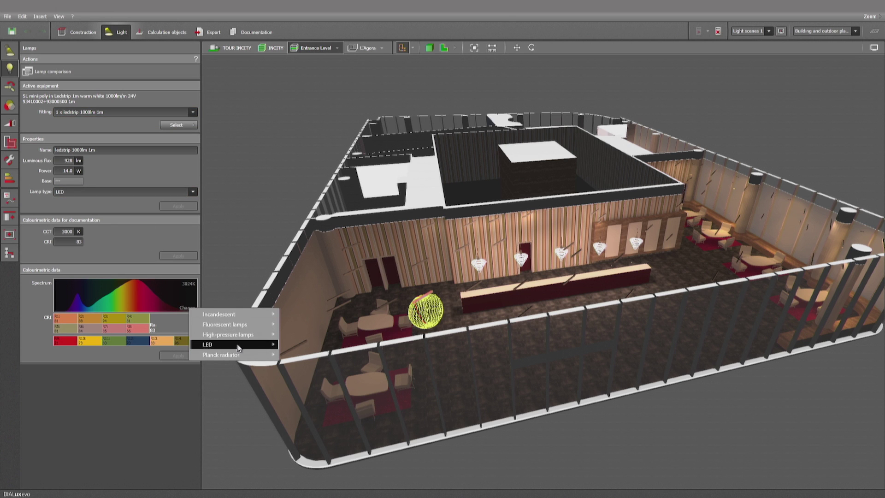
mouse_move(239, 348)
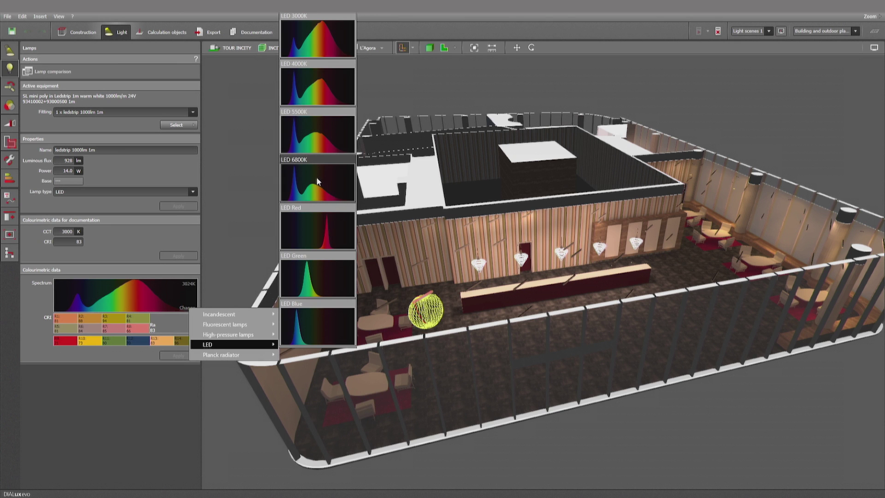
key(Escape)
key(Escape)
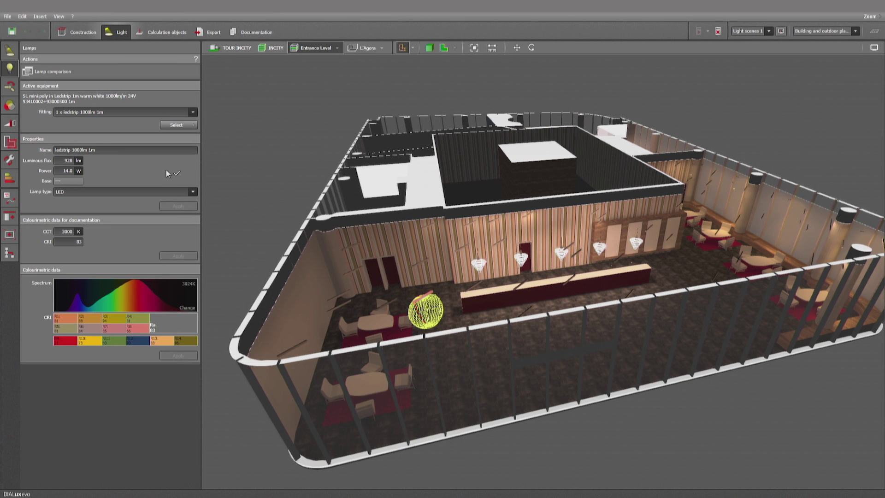
click(59, 161)
Go back to the Luminaires arrangement tools
click(10, 52)
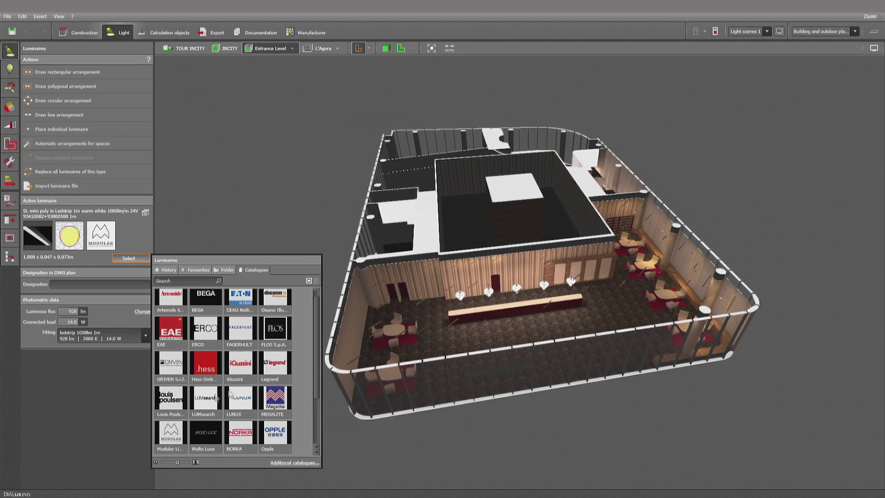
Start the Modular catalogue online from its tile's context menu
click(175, 431)
right_click(175, 431)
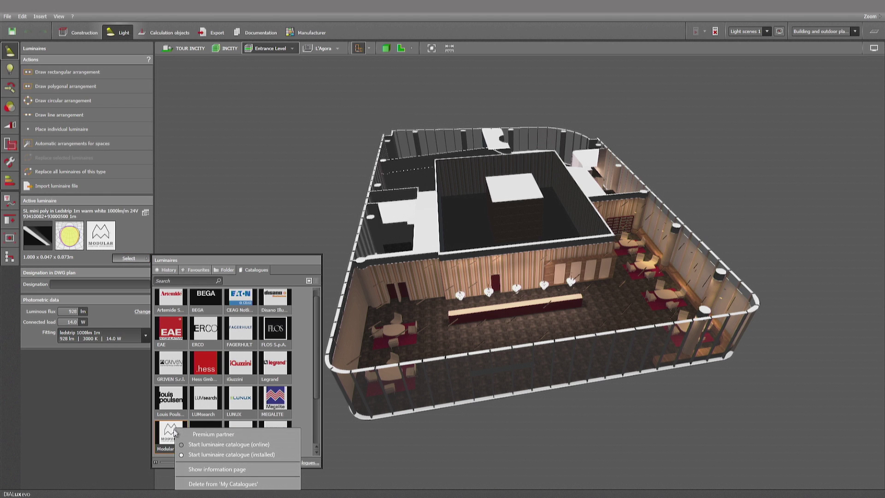
click(225, 444)
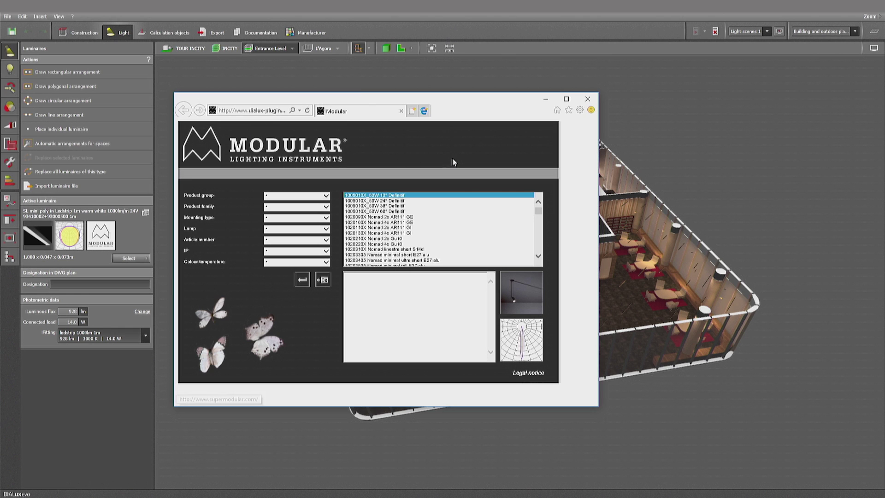
Filter to the Qbini square family and send luminaire 14121109, 2700K flood white, to DIALux
click(330, 208)
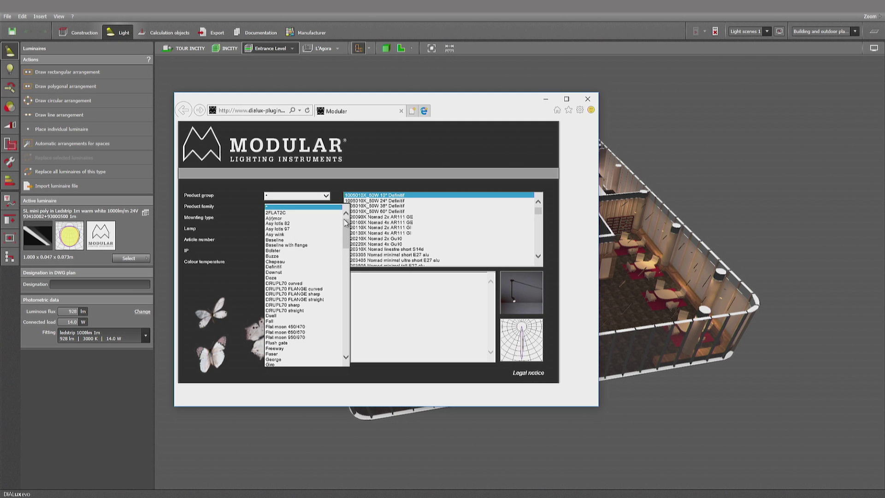
drag(347, 224, 292, 301)
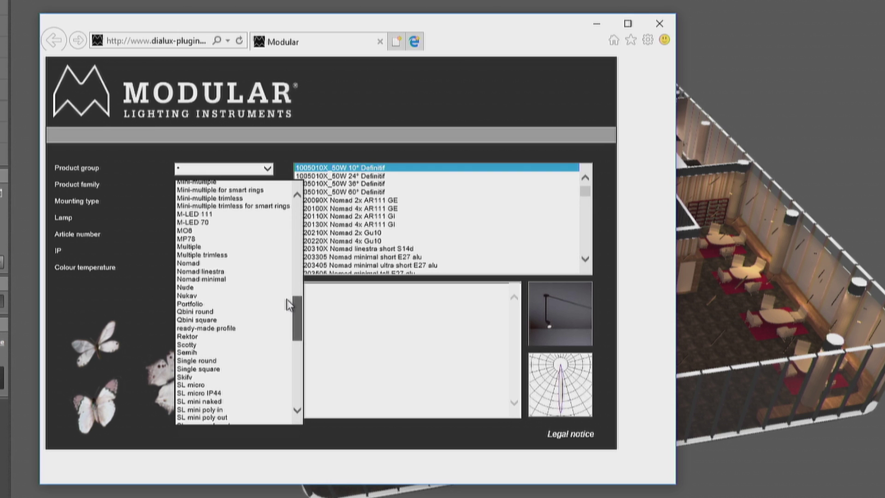
click(213, 320)
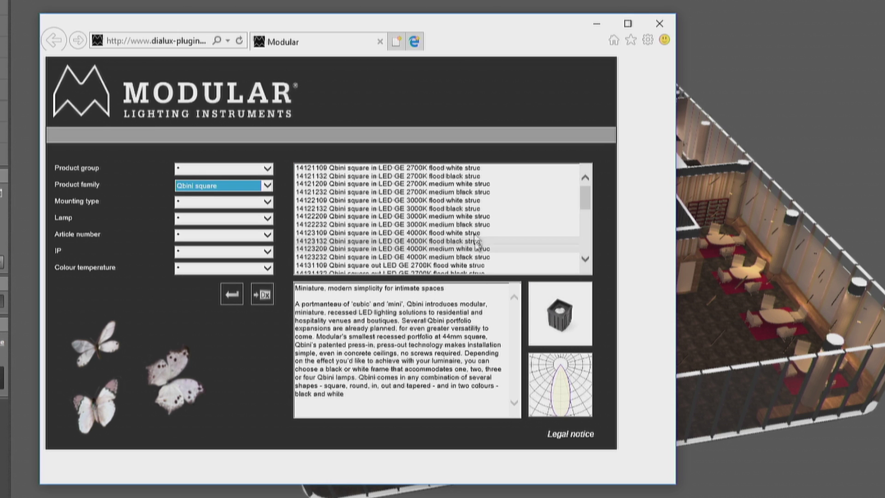
click(475, 168)
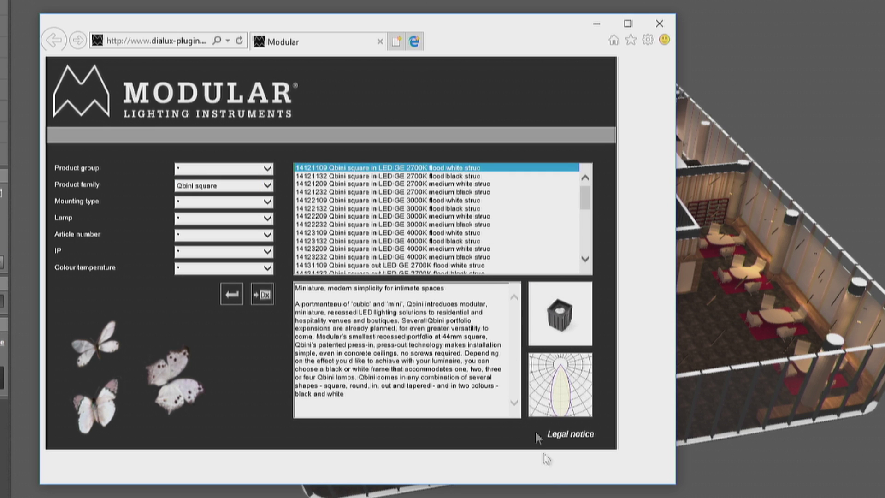
click(259, 298)
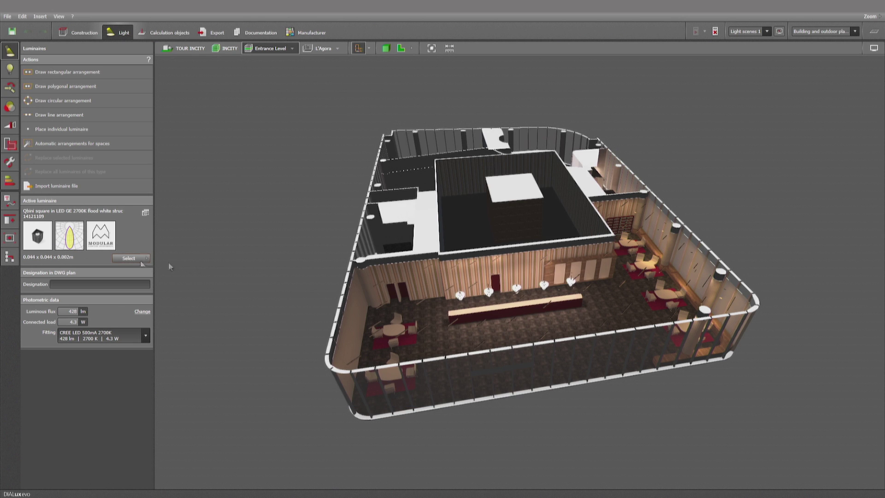
Switch the Qbini square's fitting to CREE LED 350mA (321 lm, 3.0 W)
right_drag(233, 267, 364, 288)
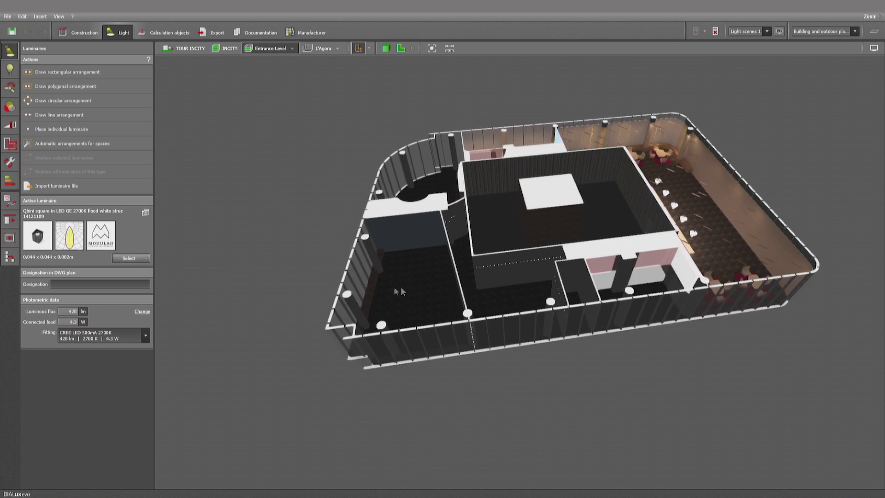
scroll(404, 291, up, 4)
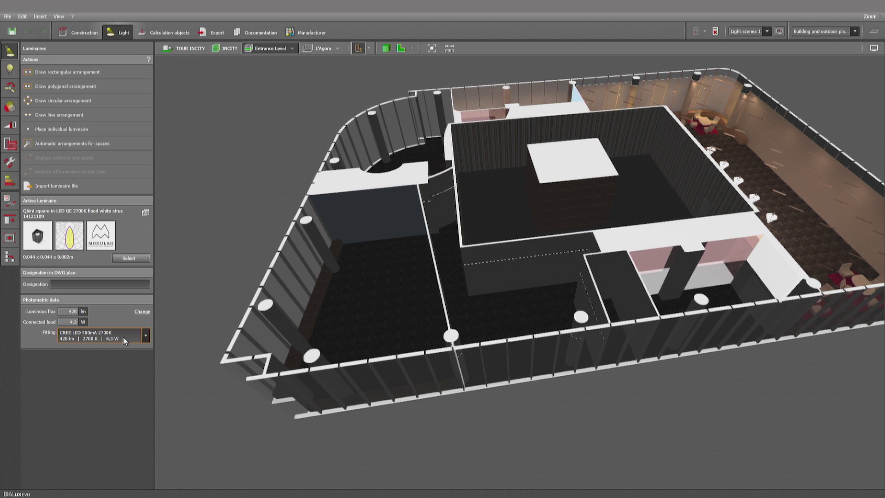
click(123, 337)
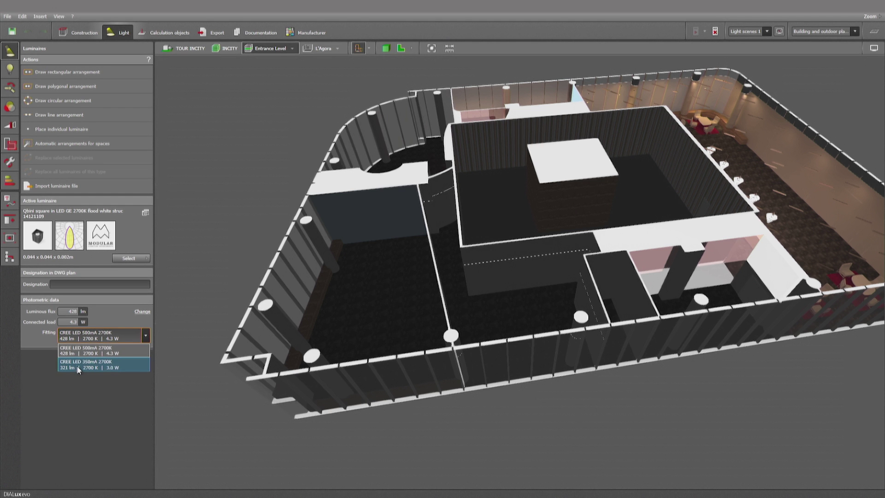
click(144, 434)
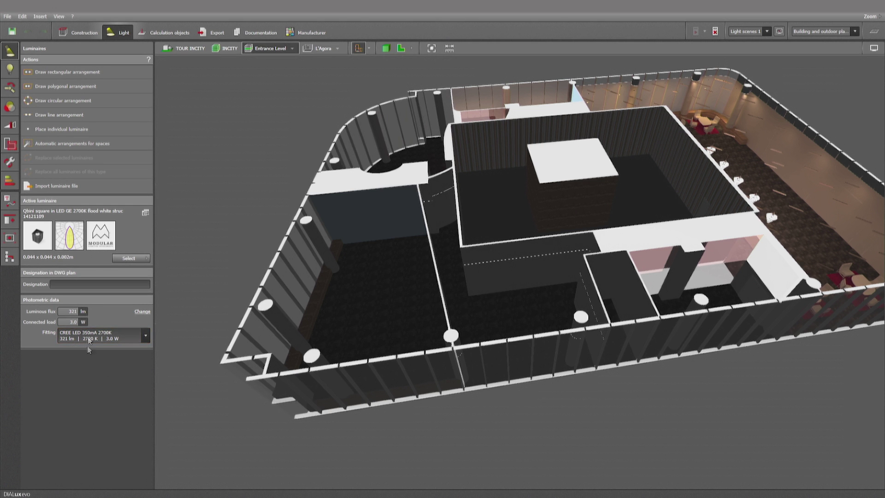
Auto-arrange Qbini squares in the front-left room, accepting the invalid-results warning
click(92, 146)
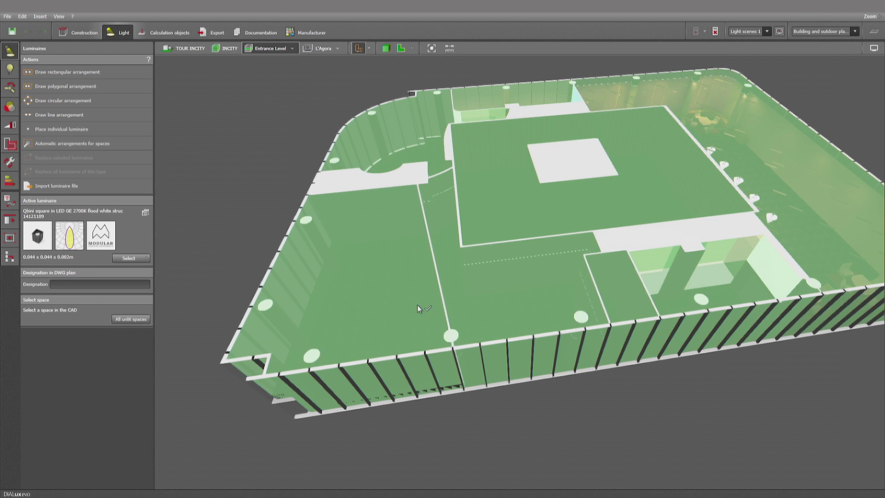
click(418, 310)
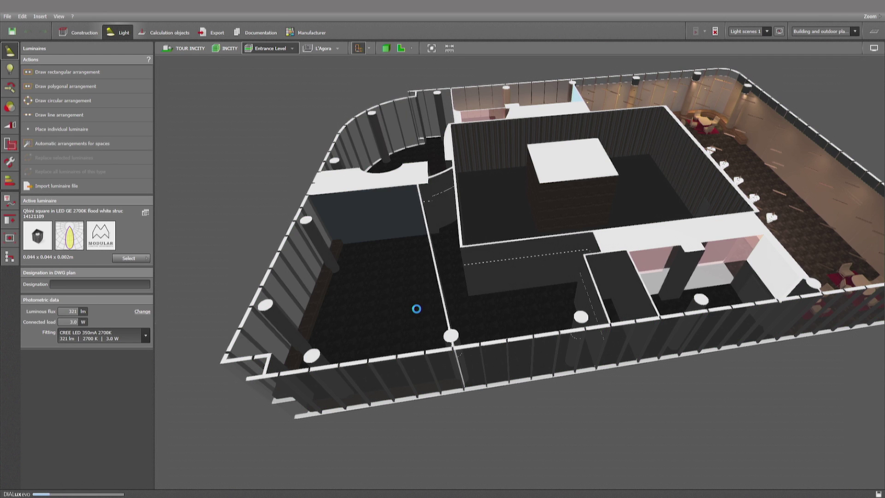
key(Return)
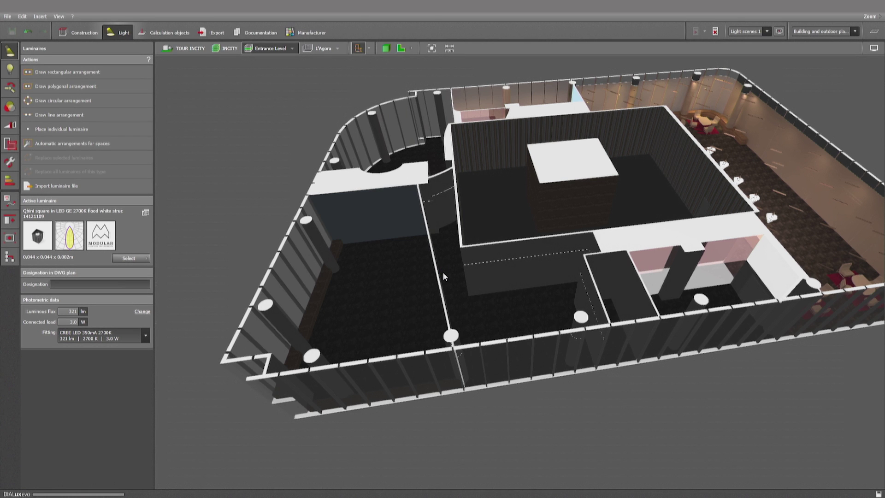